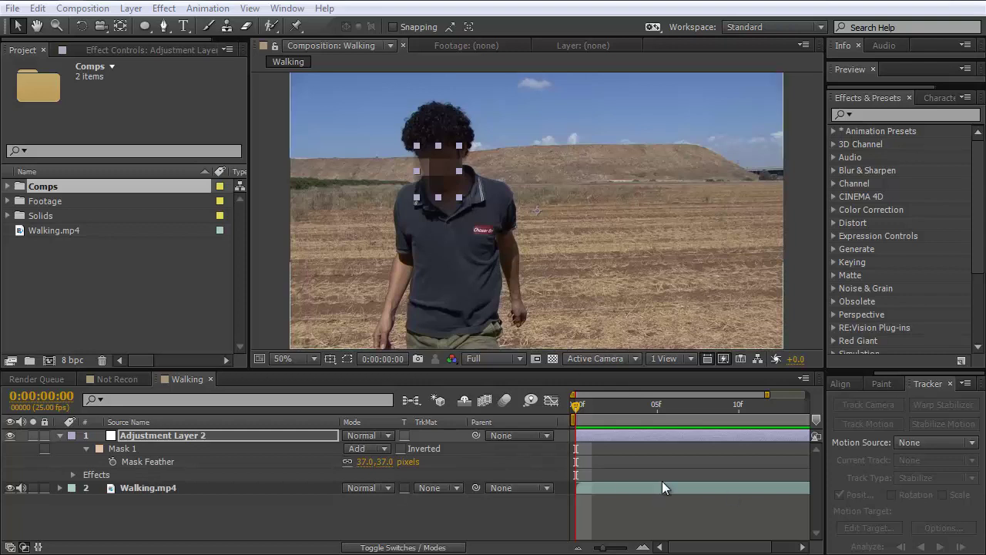
Build a new composition, Walking 2, from the Walking.mp4 footage in the Project panel.
{"action": "left_click_drag", "start_coordinate": [577, 406], "coordinate": [694, 426]}
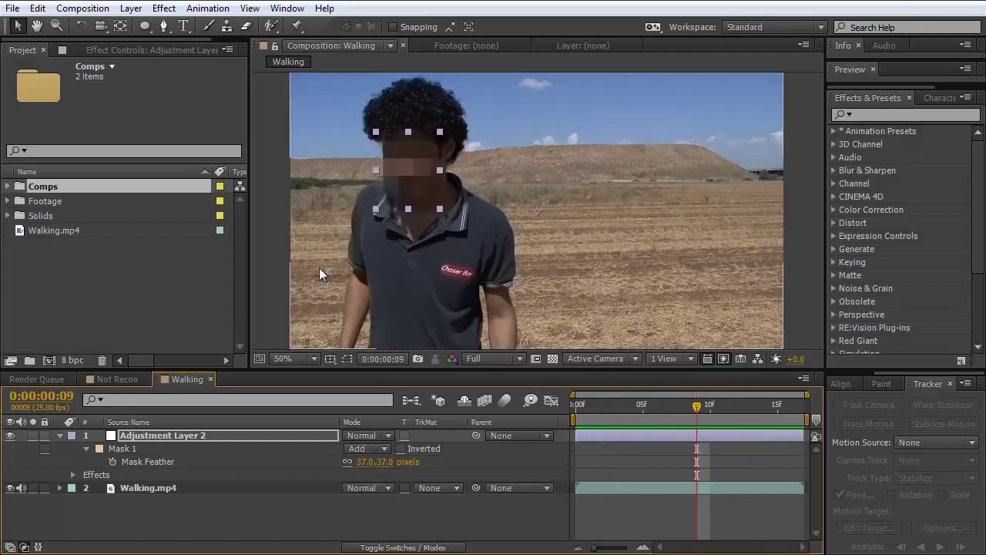
{"action": "left_click", "coordinate": [133, 300]}
{"action": "left_click_drag", "start_coordinate": [58, 232], "coordinate": [47, 357]}
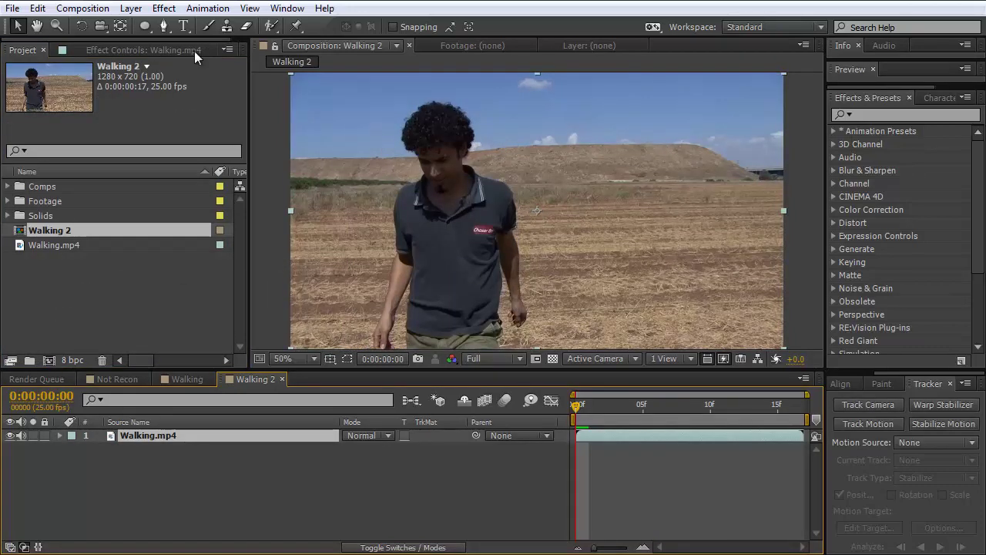
Add Adjustment Layer 3 above Walking.mp4 via Layer > New, then select the Pen tool.
{"action": "left_click", "coordinate": [133, 9]}
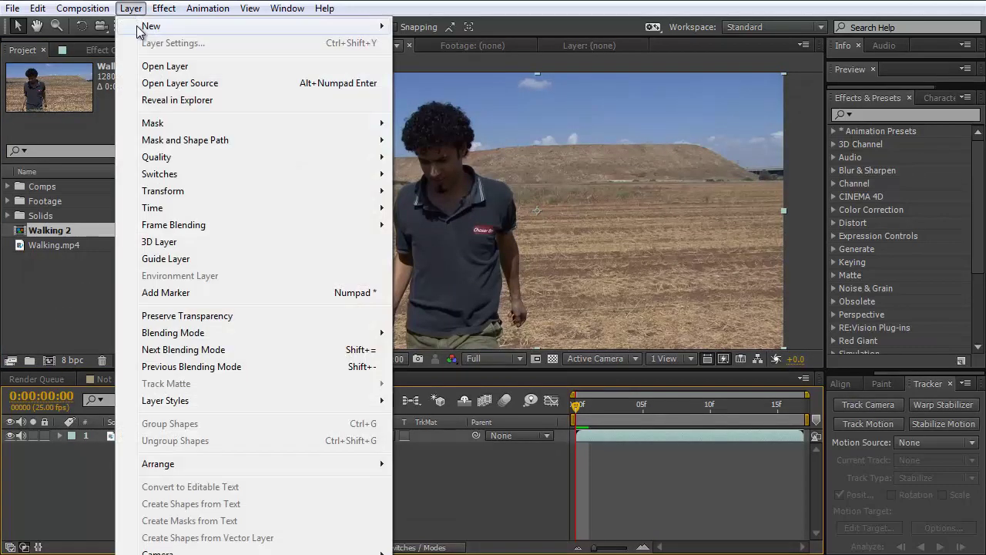
{"action": "mouse_move", "coordinate": [145, 28]}
{"action": "left_click", "coordinate": [443, 128]}
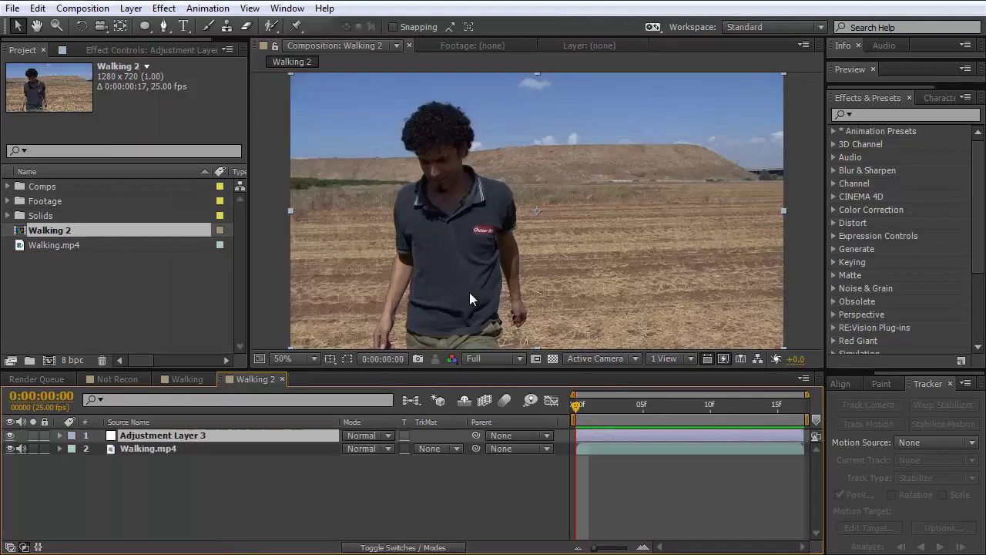
{"action": "left_click", "coordinate": [161, 27]}
At the last frame (16), trace a closed seven-point Pen mask around the man's face.
{"action": "left_click_drag", "start_coordinate": [578, 407], "coordinate": [792, 419]}
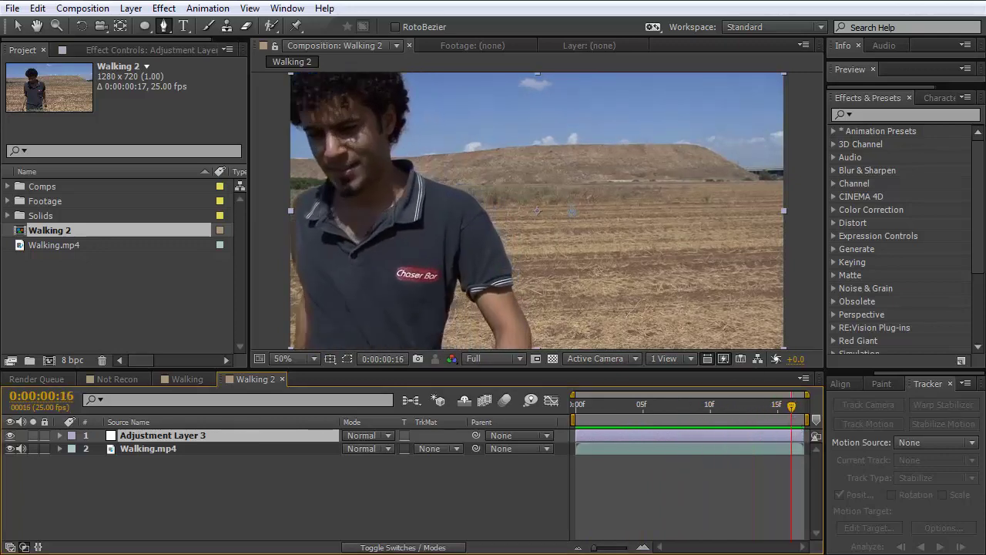
{"action": "left_click", "coordinate": [312, 108]}
{"action": "left_click", "coordinate": [350, 102]}
{"action": "left_click", "coordinate": [379, 137]}
{"action": "left_click", "coordinate": [387, 166]}
{"action": "left_click", "coordinate": [381, 176]}
{"action": "left_click", "coordinate": [353, 198]}
{"action": "left_click", "coordinate": [314, 170]}
{"action": "left_click", "coordinate": [312, 109]}
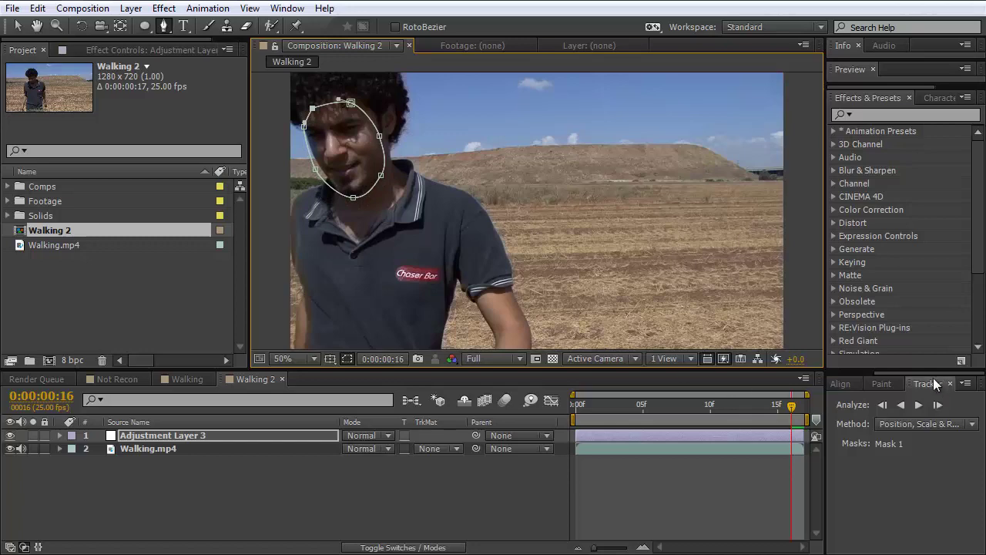
{"action": "left_click", "coordinate": [287, 8]}
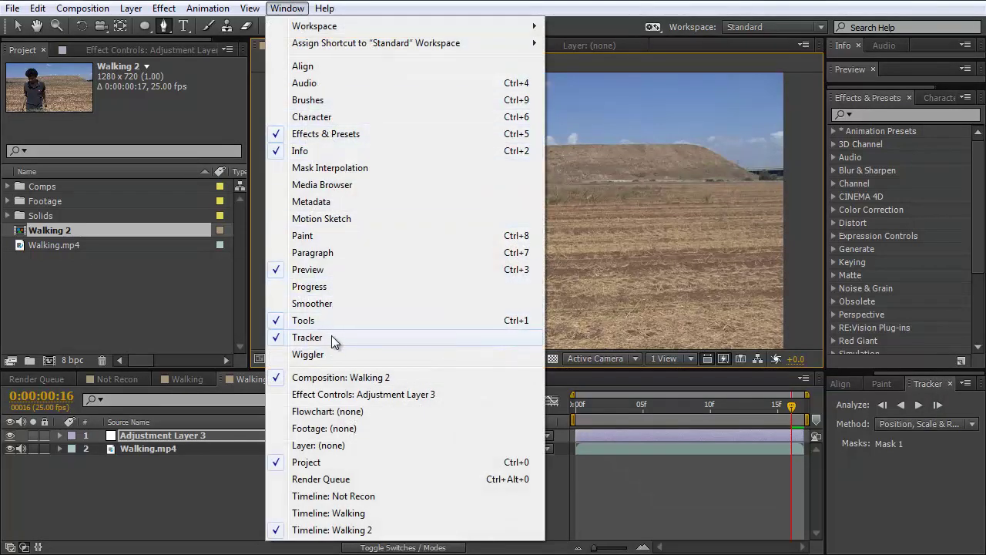
Track Mask 1 backward from frame 16 to frame 0 using Track Mask.
{"action": "left_click", "coordinate": [564, 20]}
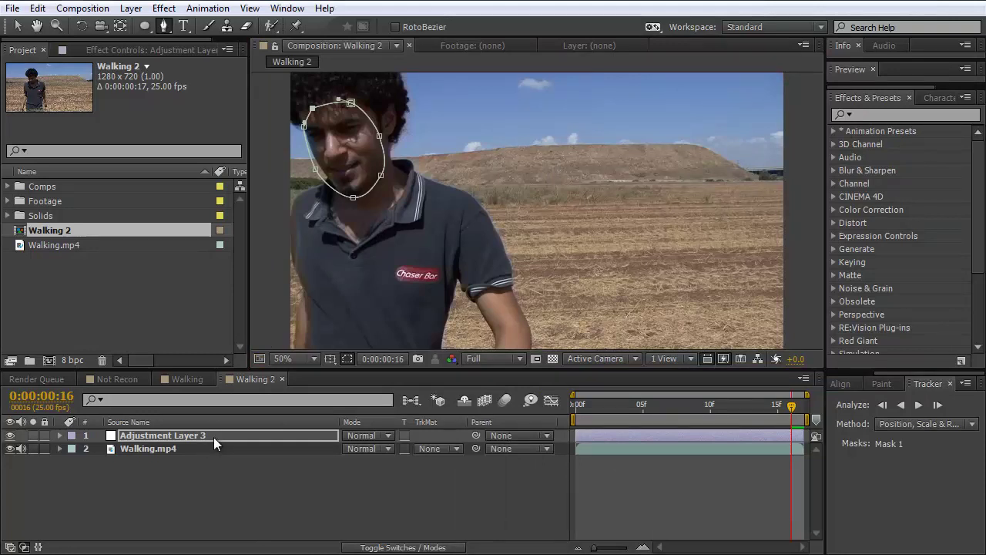
{"action": "key", "text": "m"}
{"action": "right_click", "coordinate": [131, 451]}
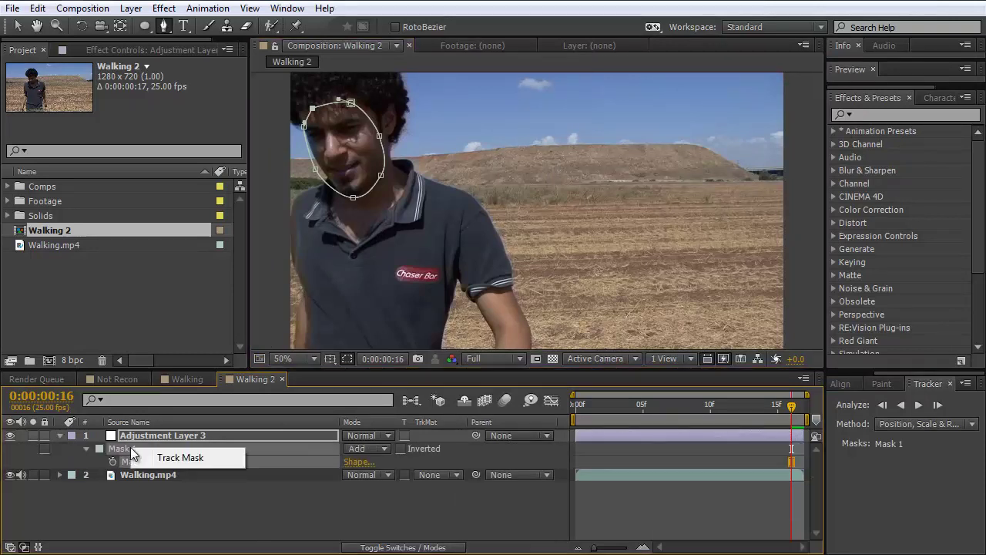
{"action": "left_click", "coordinate": [175, 459]}
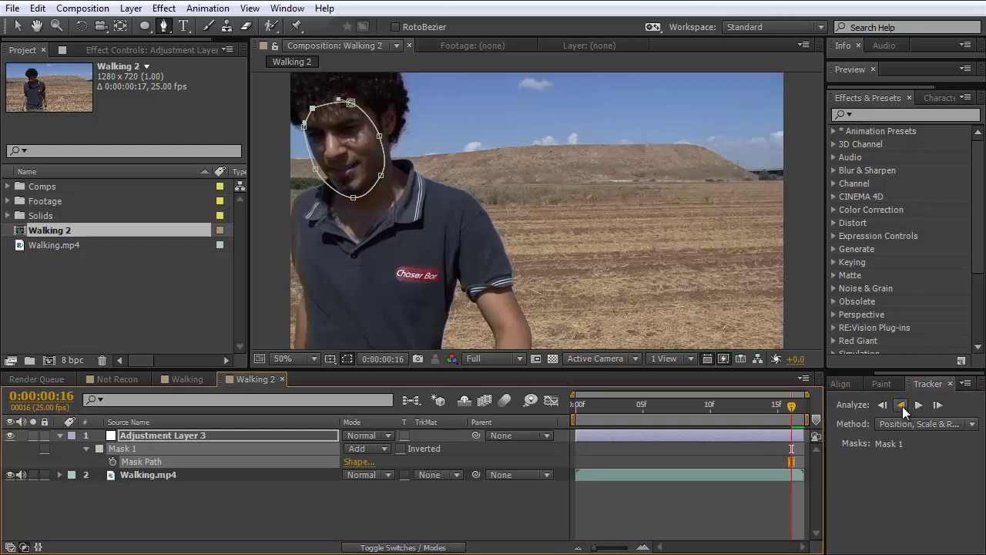
{"action": "left_click", "coordinate": [902, 406]}
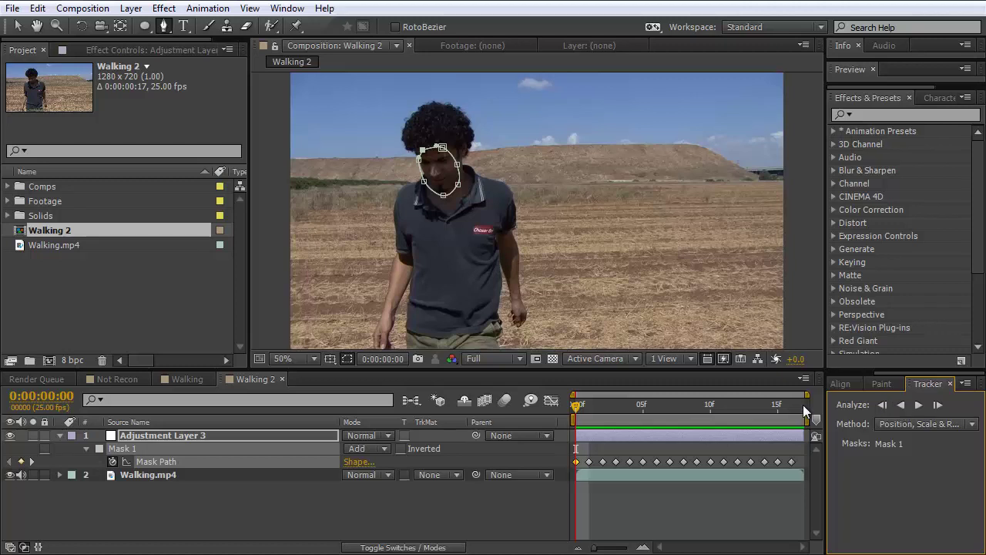
{"action": "left_click", "coordinate": [956, 424]}
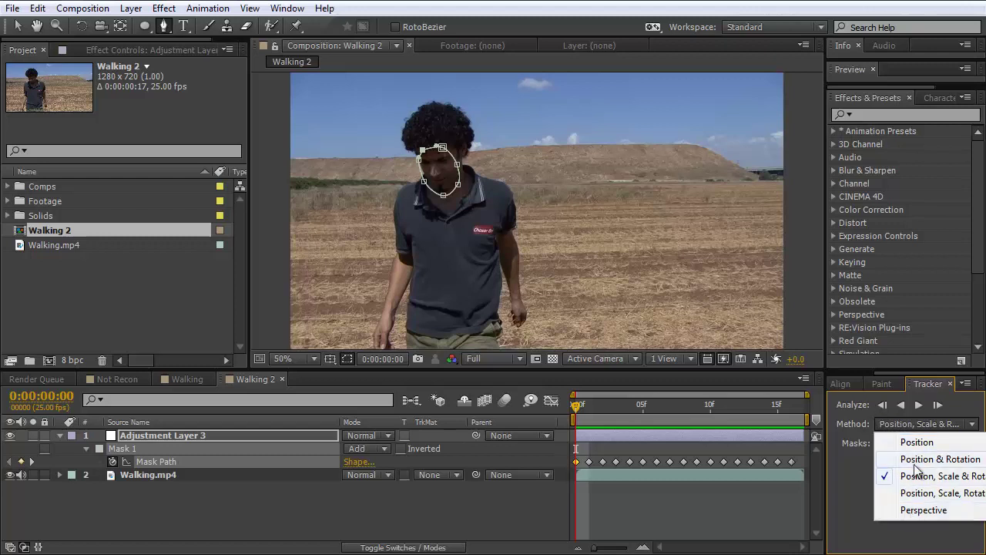
{"action": "left_click", "coordinate": [903, 424]}
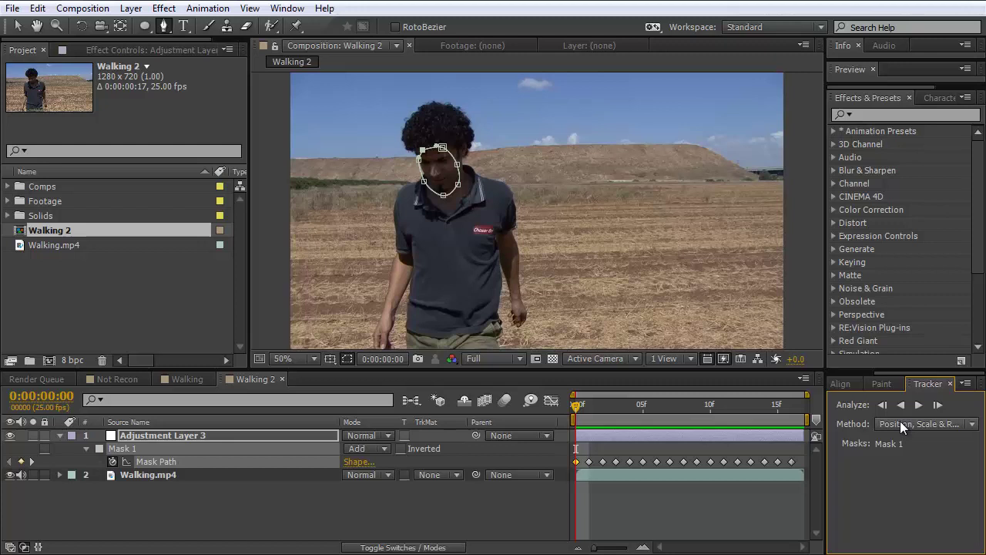
{"action": "left_click_drag", "start_coordinate": [577, 405], "coordinate": [737, 420]}
{"action": "key", "text": "space"}
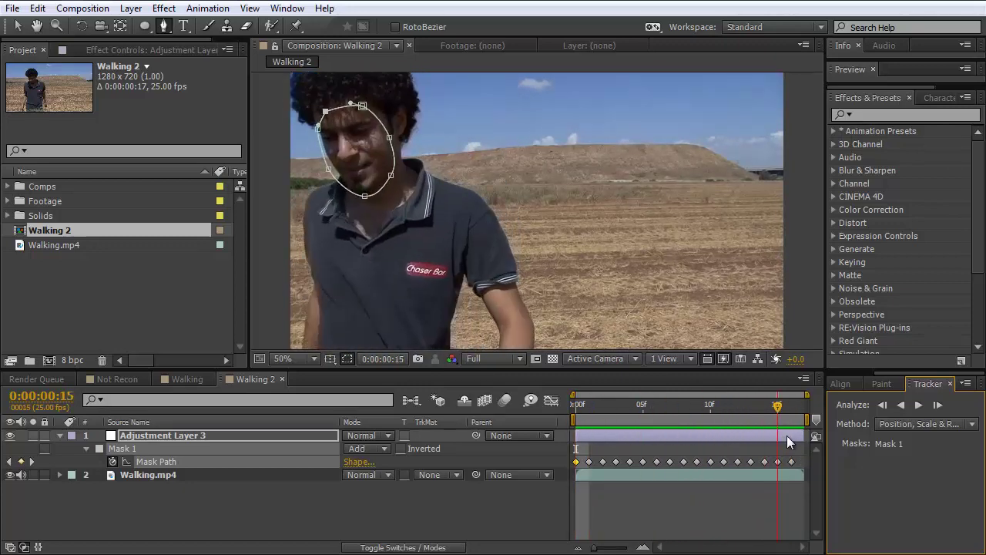
{"action": "left_click", "coordinate": [212, 435]}
{"action": "left_click", "coordinate": [862, 115]}
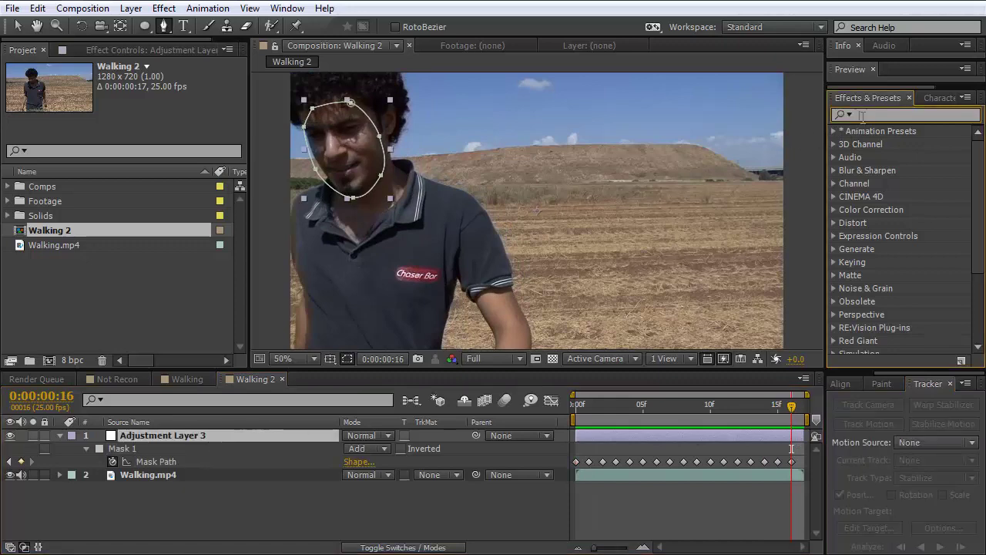
Apply Fast Blur to Adjustment Layer 3 at 39.0 Blurriness and preview the blurred face.
{"action": "type", "text": "fast"}
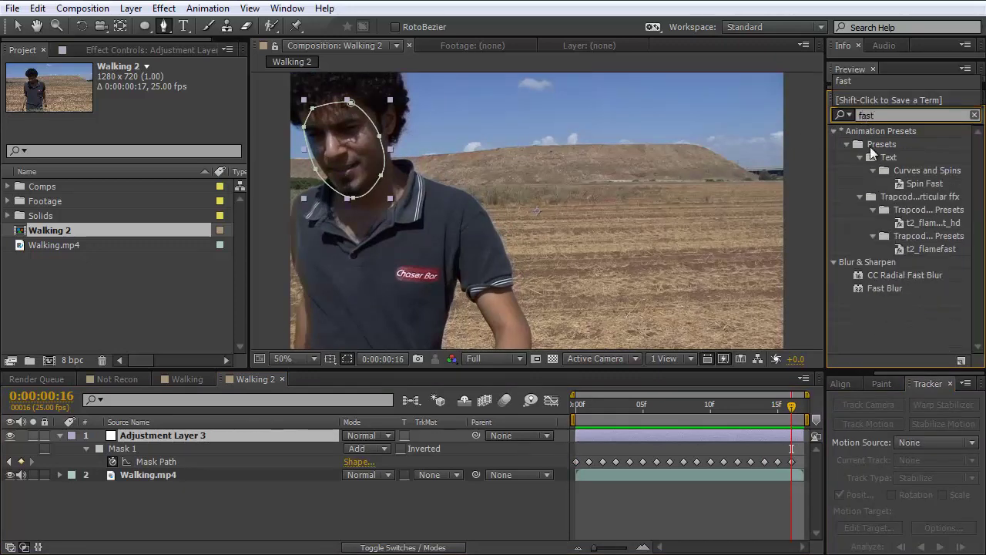
{"action": "left_click_drag", "start_coordinate": [878, 287], "coordinate": [352, 194]}
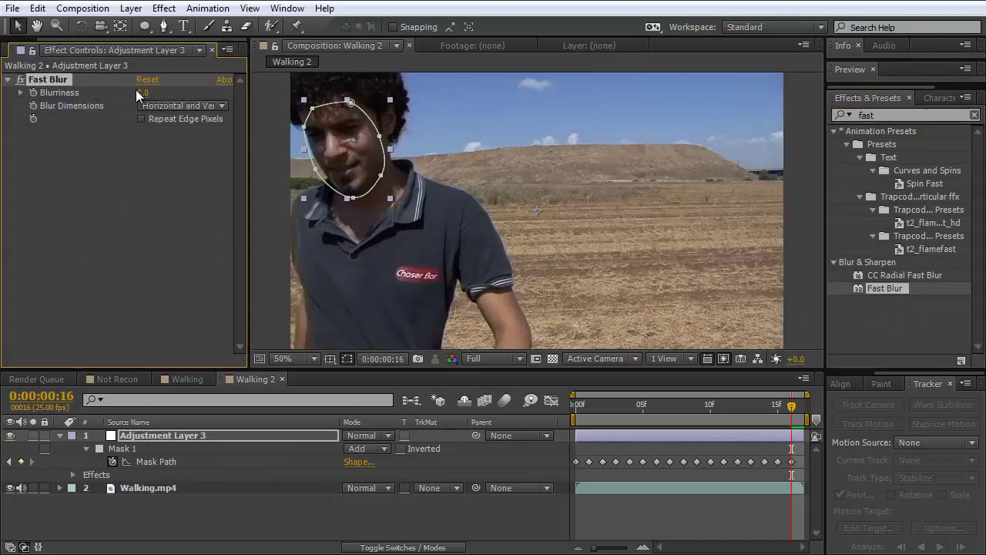
{"action": "left_click_drag", "start_coordinate": [149, 92], "coordinate": [172, 92]}
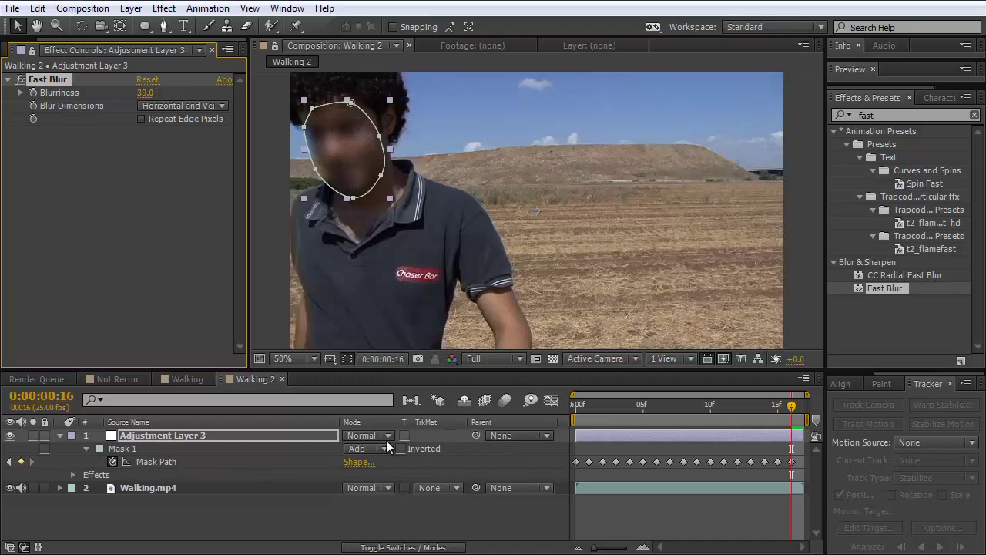
{"action": "key", "text": "space"}
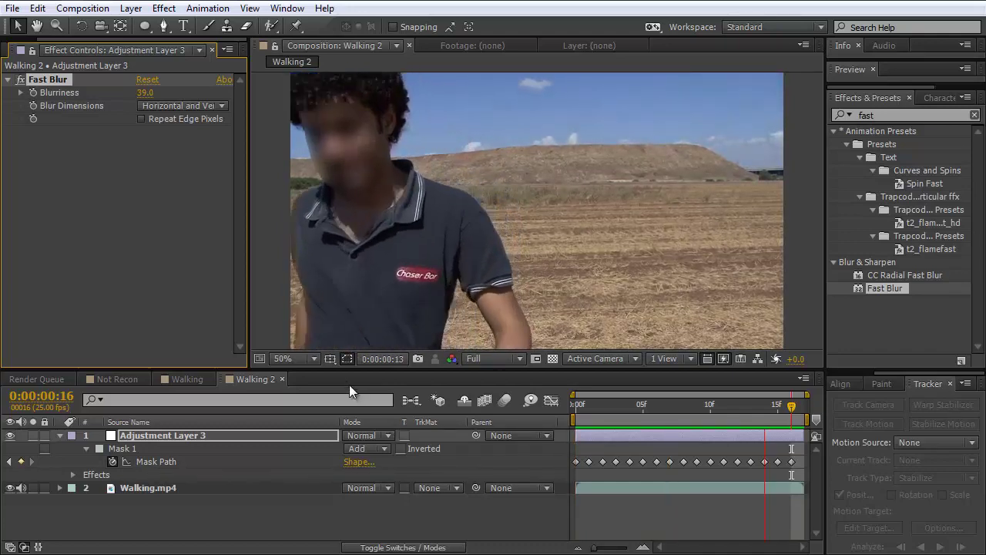
{"action": "left_click", "coordinate": [347, 360]}
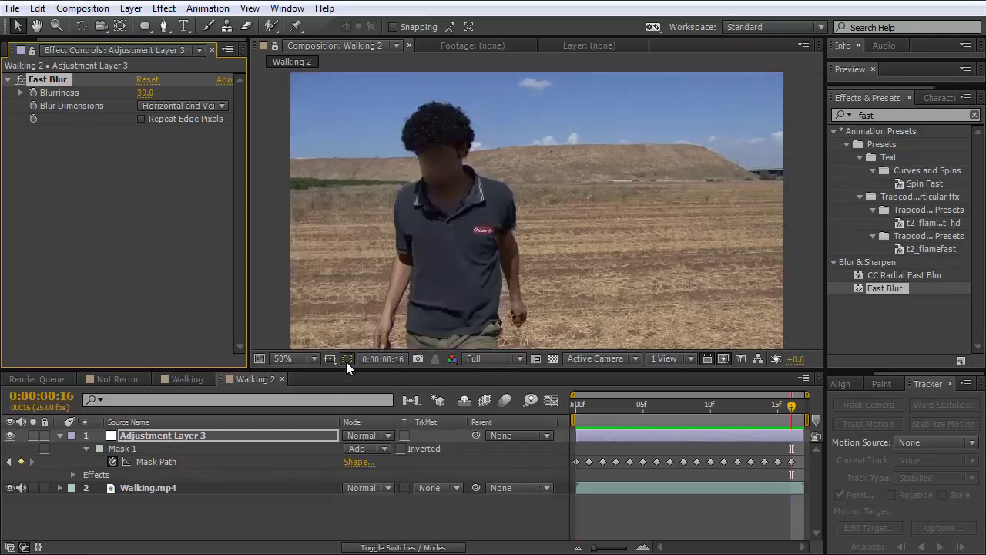
{"action": "left_click", "coordinate": [347, 359]}
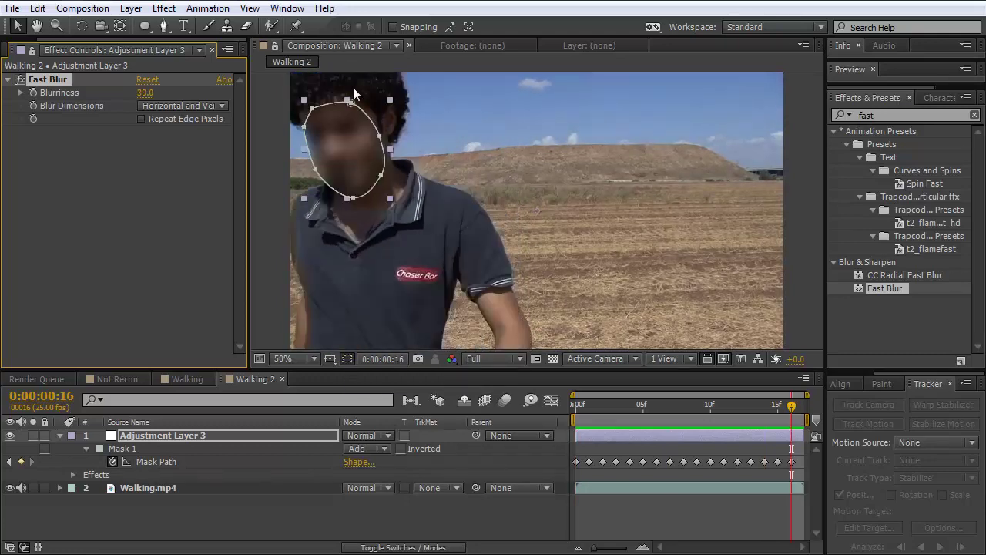
{"action": "left_click", "coordinate": [347, 359]}
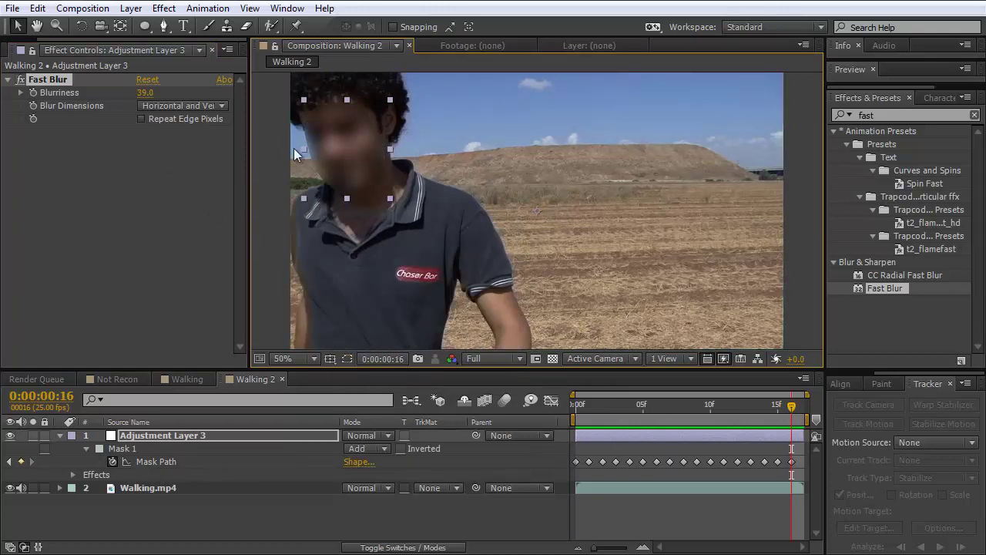
Feather Mask 1 by 37 pixels and switch the Fast Blur effect off.
{"action": "key", "text": "f"}
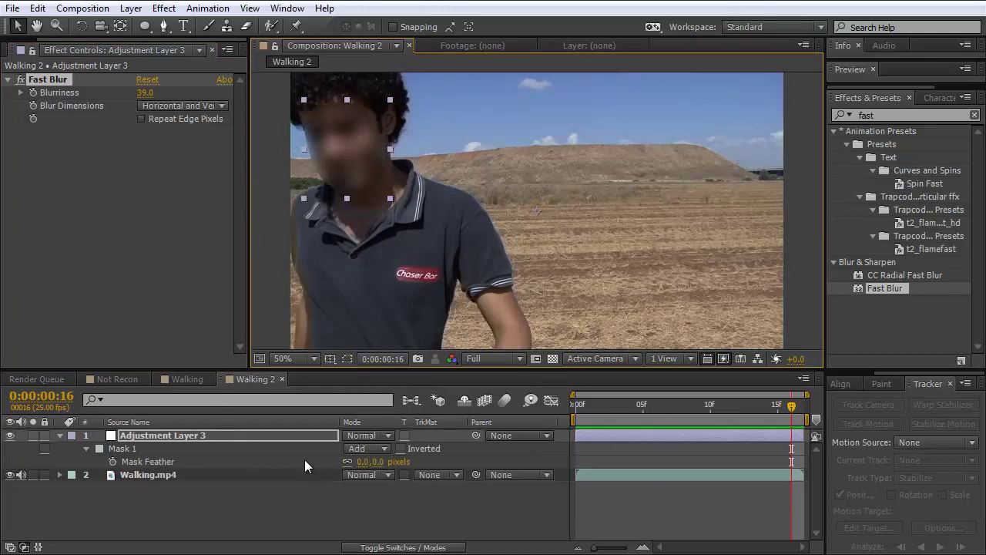
{"action": "left_click_drag", "start_coordinate": [363, 465], "coordinate": [392, 461]}
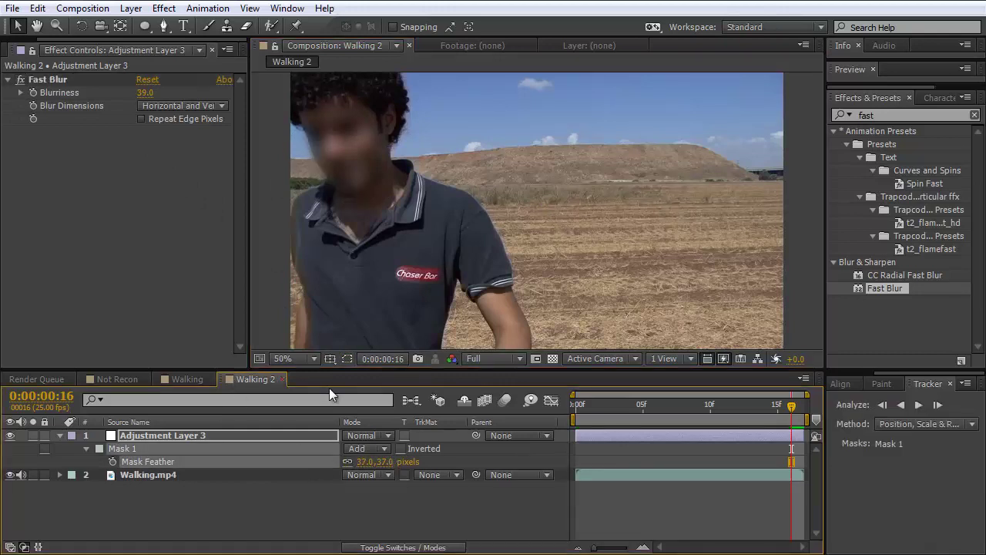
{"action": "left_click", "coordinate": [20, 80]}
Apply Mosaic with 46 horizontal and 26 vertical blocks, then preview and scrub the pixelated face.
{"action": "left_click", "coordinate": [914, 113]}
{"action": "type", "text": "mosa"}
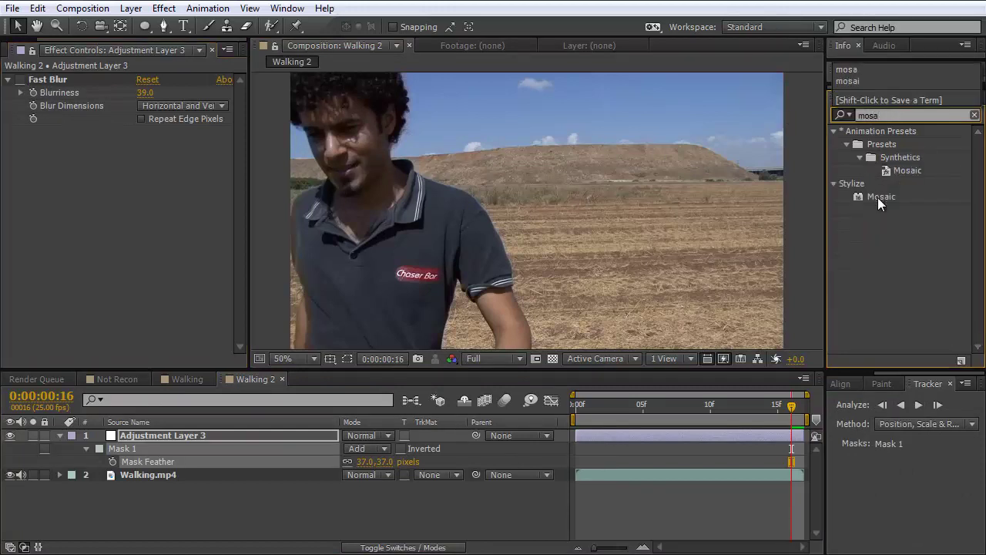
{"action": "left_click_drag", "start_coordinate": [878, 197], "coordinate": [340, 135]}
{"action": "mouse_move", "coordinate": [144, 149]}
{"action": "left_mouse_down"}
{"action": "mouse_move", "coordinate": [159, 157]}
{"action": "mouse_move", "coordinate": [151, 144]}
{"action": "left_mouse_up"}
{"action": "key", "text": "space"}
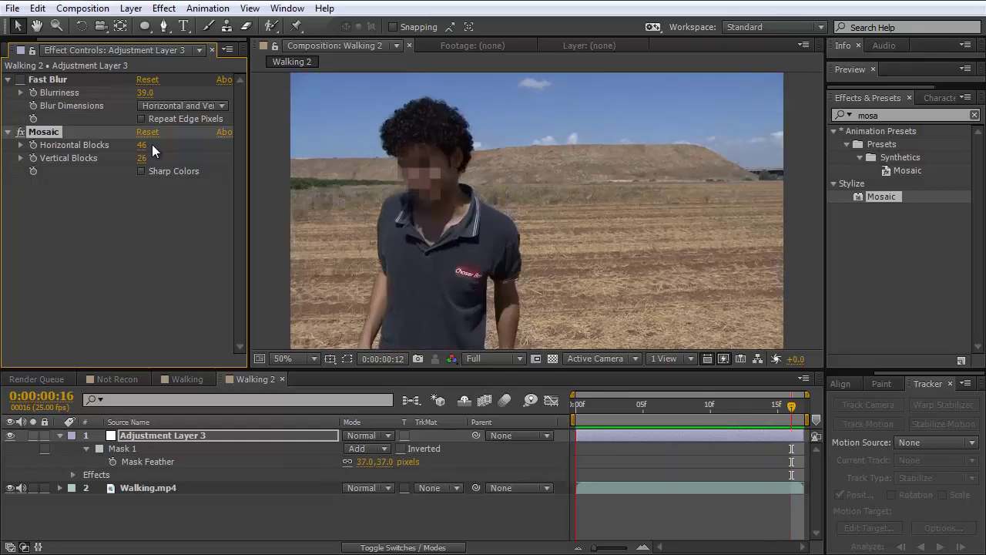
{"action": "left_click", "coordinate": [237, 378]}
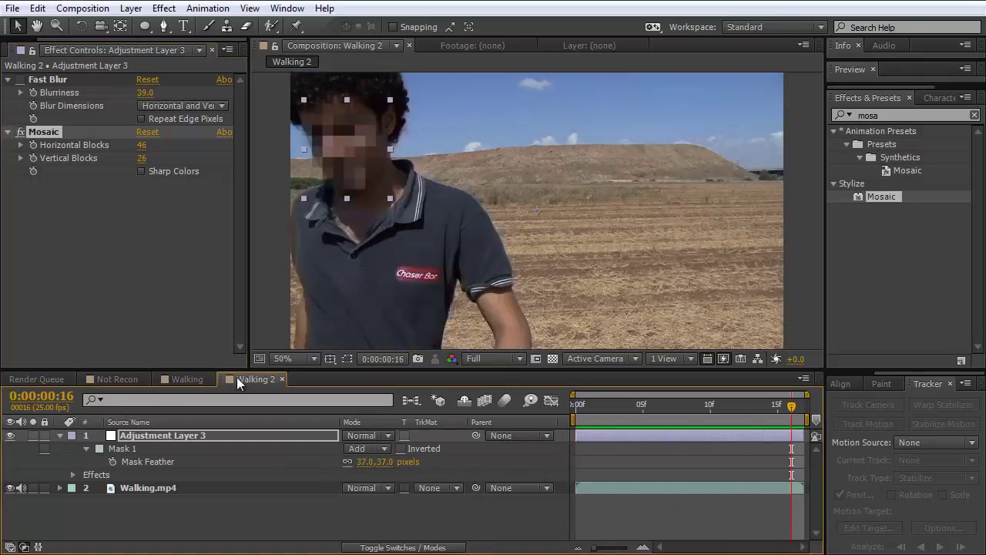
{"action": "left_click_drag", "start_coordinate": [783, 408], "coordinate": [774, 430]}
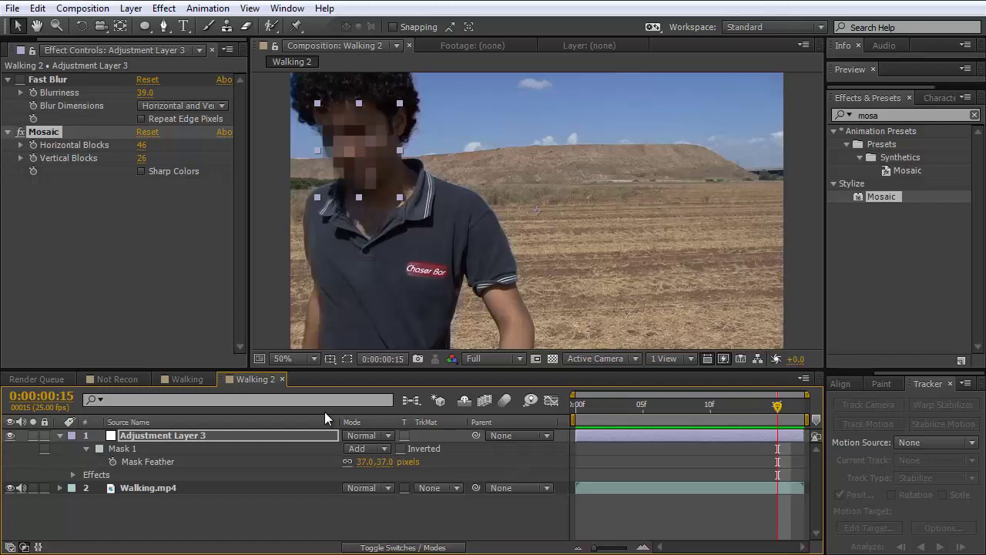
Switch to the Not Recon composition and scrub through its 37 by 20 mosaic face mask.
{"action": "left_click", "coordinate": [117, 379]}
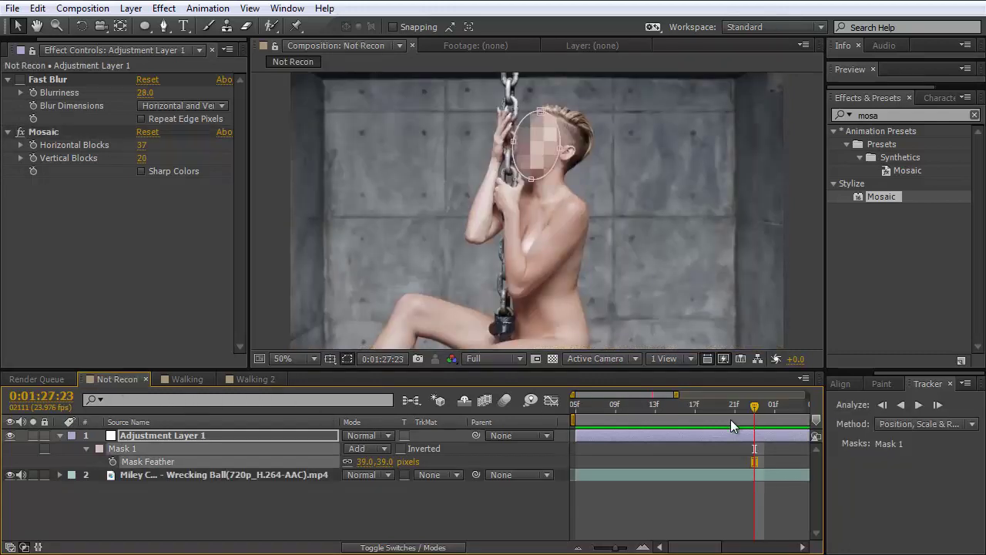
{"action": "left_click_drag", "start_coordinate": [750, 411], "coordinate": [627, 427]}
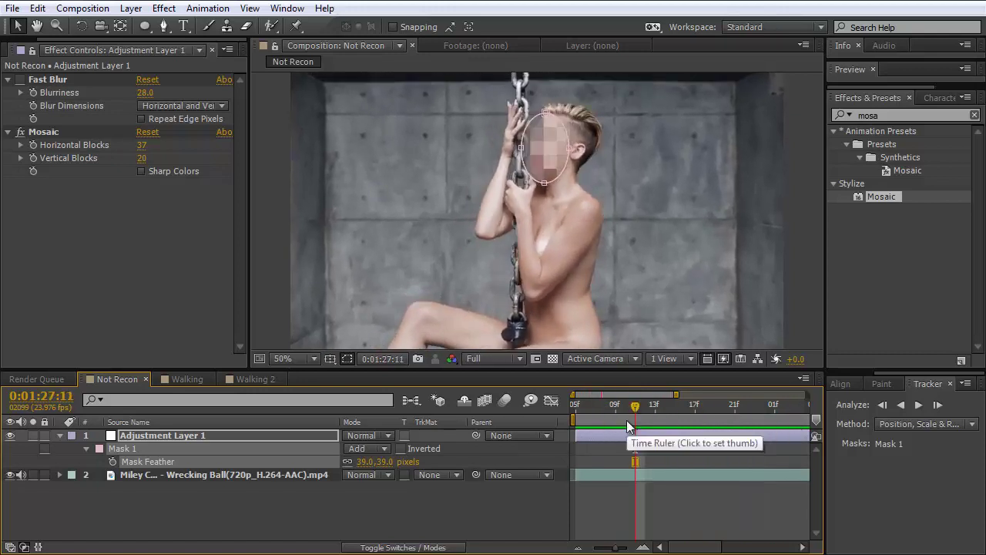